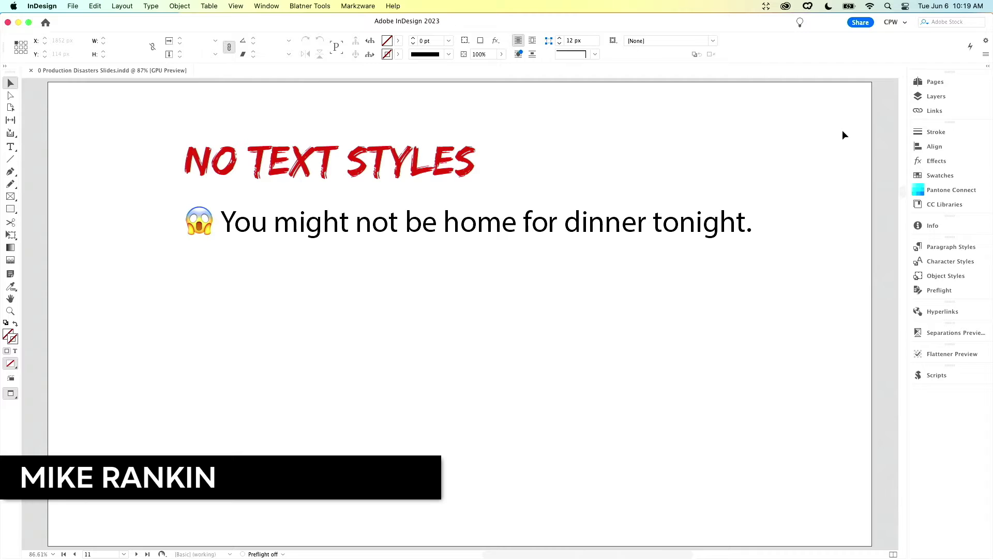
# Open 4 No Styles.indd from the 4 No Styles folder
pyautogui.press('super+o')
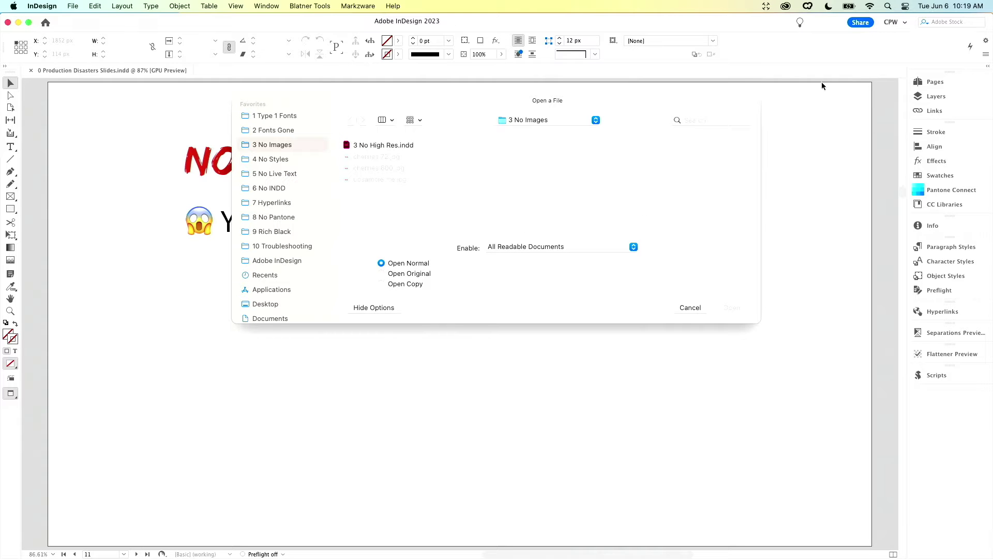
pyautogui.click(302, 158)
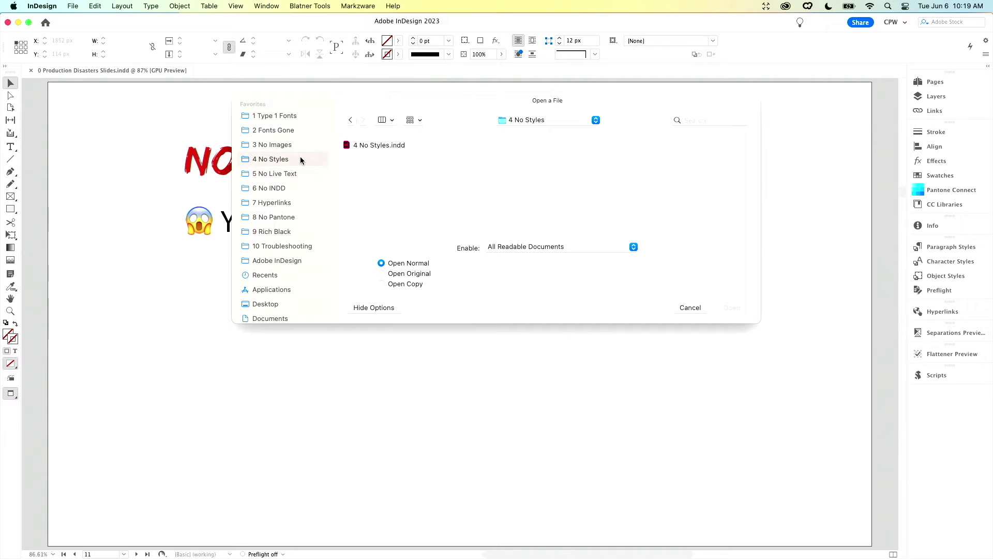
pyautogui.doubleClick(368, 145)
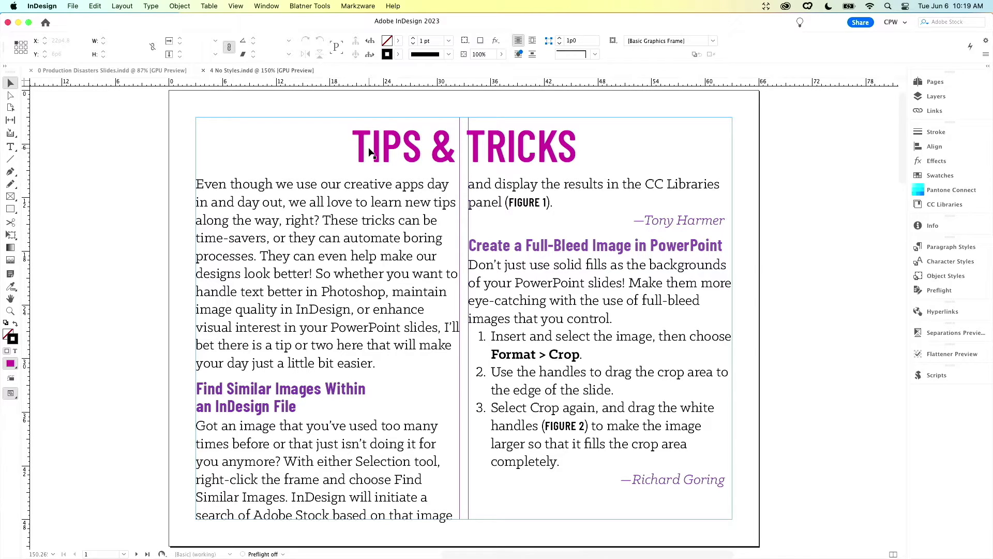
# Select all the story text to confirm only [Basic Paragraph] is applied, then deselect
pyautogui.doubleClick(370, 152)
pyautogui.click(372, 149)
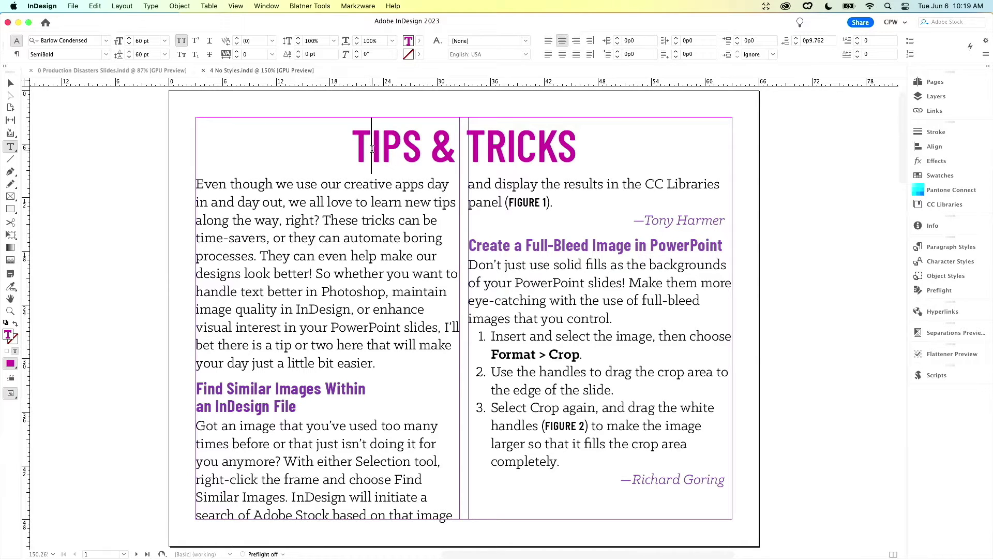
pyautogui.click(923, 248)
pyautogui.press('super+a')
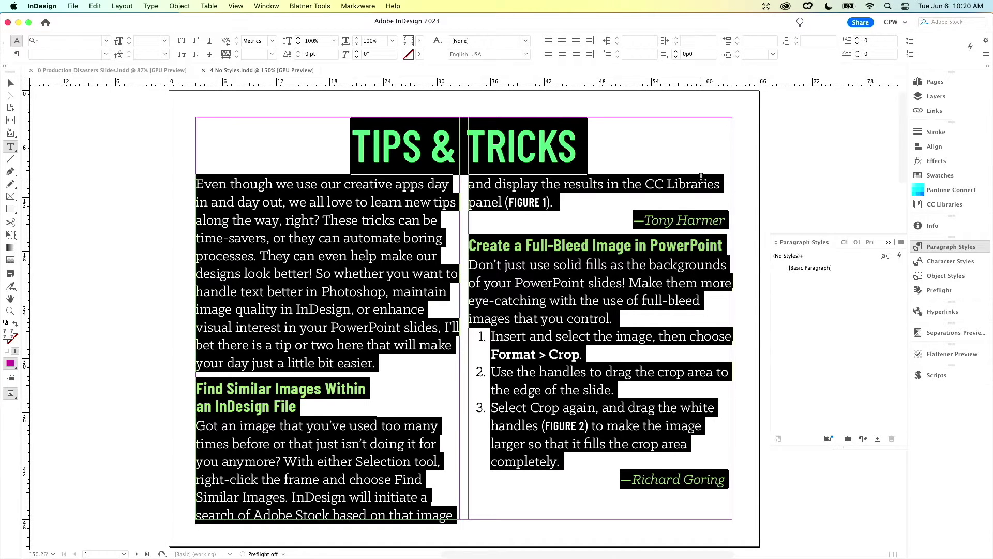
pyautogui.press('shift+super+a')
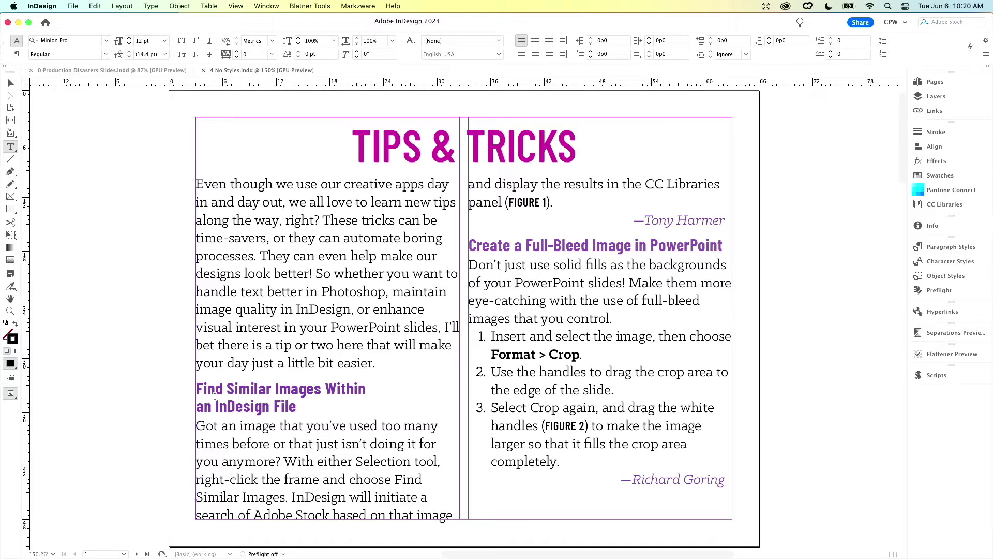
# Select part of the purple Find Similar Images subhead and bring up Find/Change
pyautogui.moveTo(227, 388); pyautogui.dragTo(254, 406)
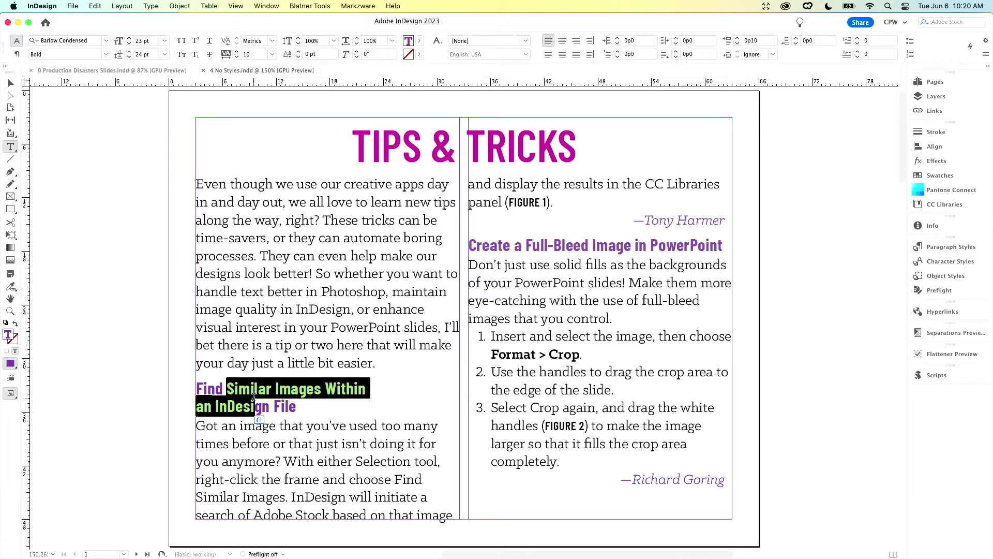
pyautogui.press('super+f')
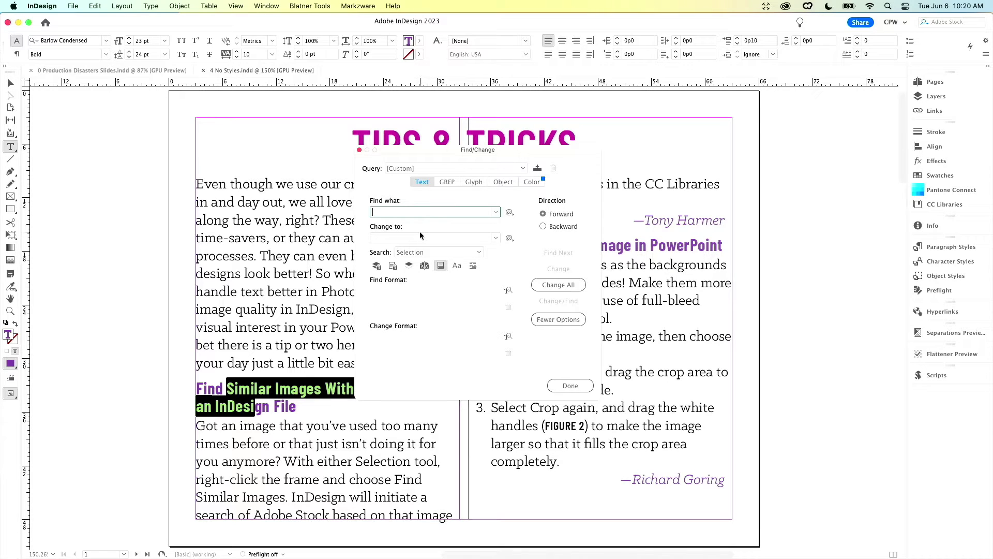
# Set Find Format to Barlow Condensed Bold, 23 pt size, 24 pt leading, colour Purple
pyautogui.click(396, 297)
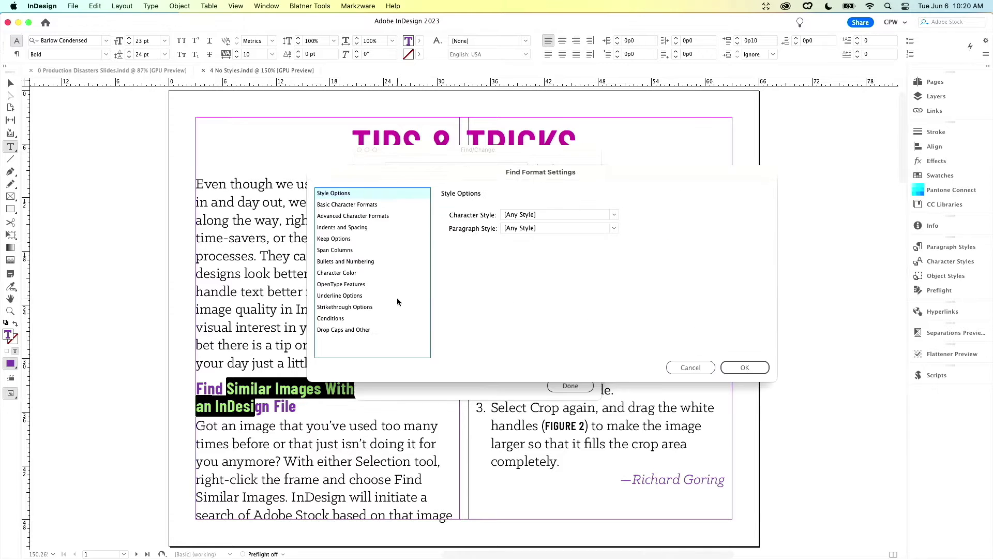
pyautogui.click(380, 204)
pyautogui.click(540, 213)
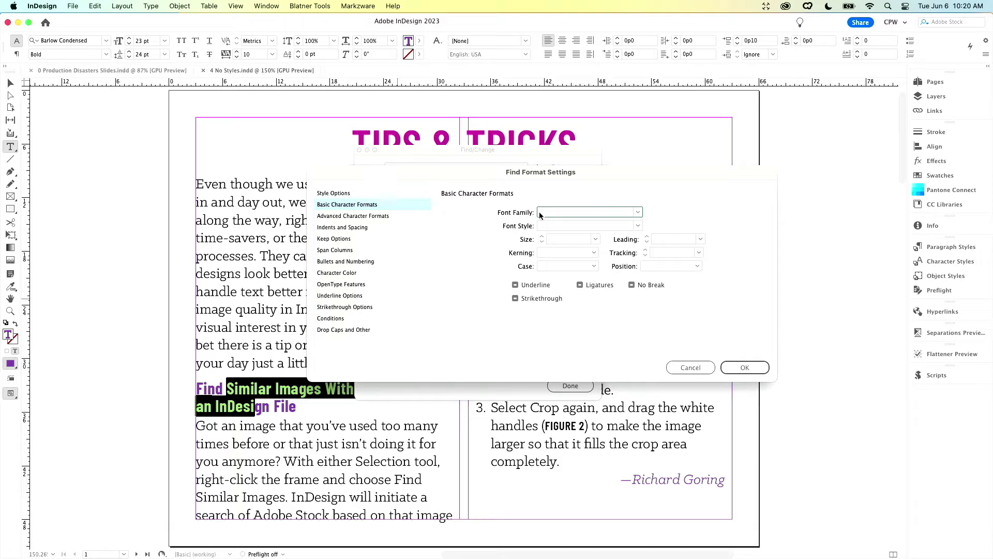
pyautogui.write('Barlow Condensed')
pyautogui.press('Tab')
pyautogui.write('Bol')
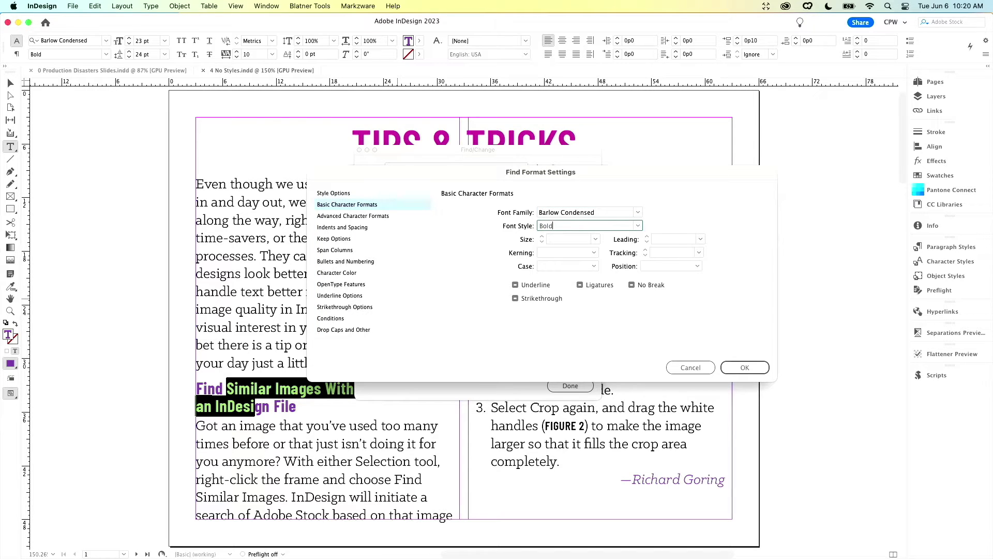
pyautogui.press('Tab')
pyautogui.write('23')
pyautogui.press('Tab')
pyautogui.write('24')
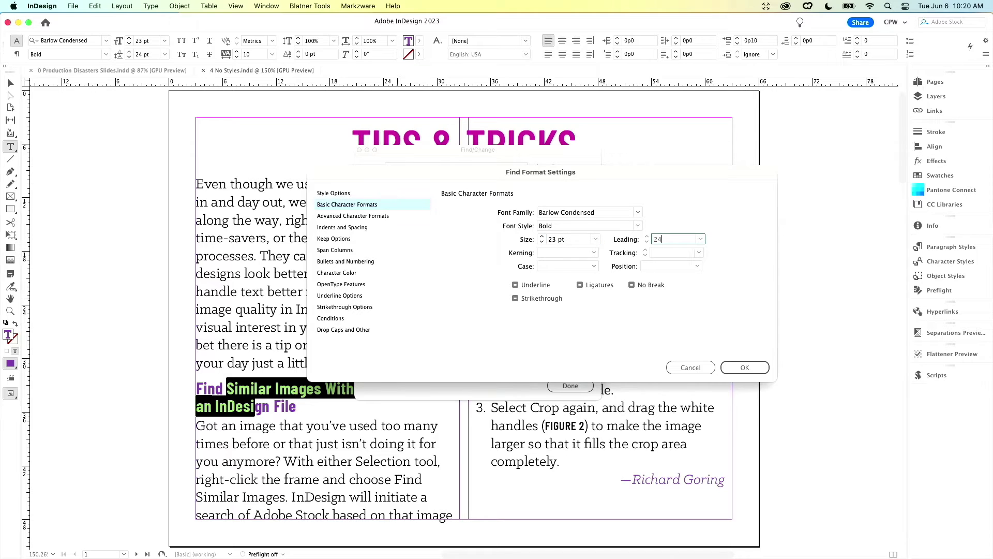
pyautogui.click(359, 274)
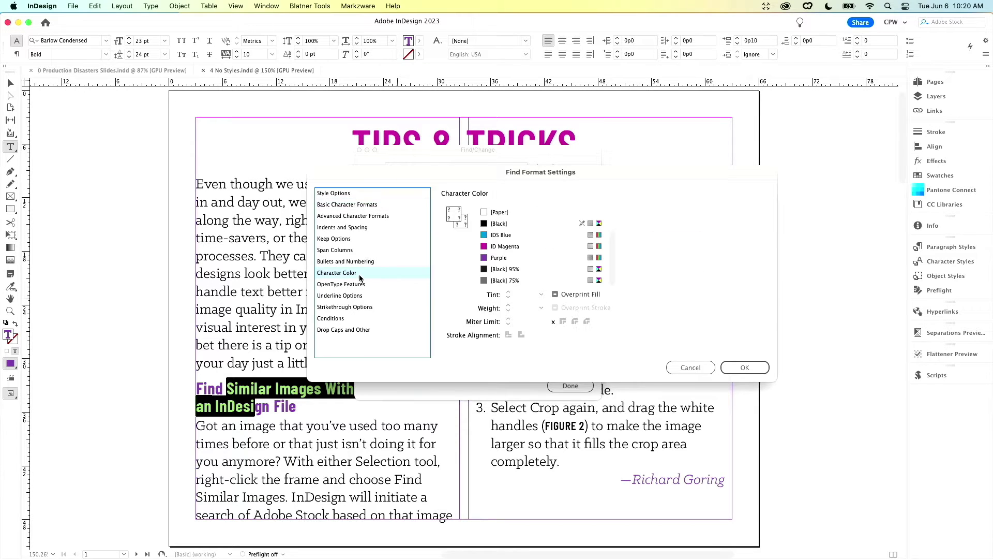
pyautogui.click(500, 258)
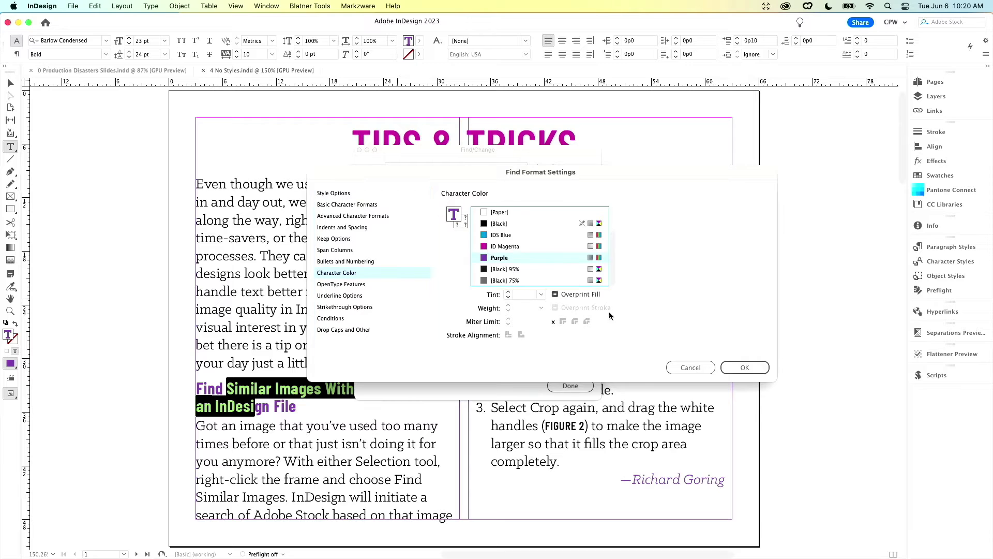
pyautogui.click(737, 364)
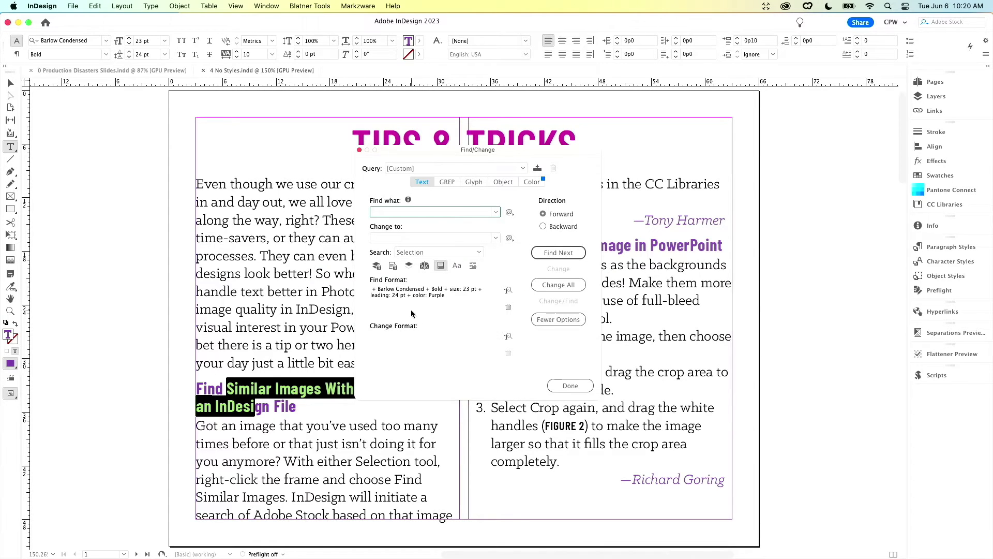
# Set Change Format to a new paragraph style named H1 based on the subhead formatting
pyautogui.click(423, 338)
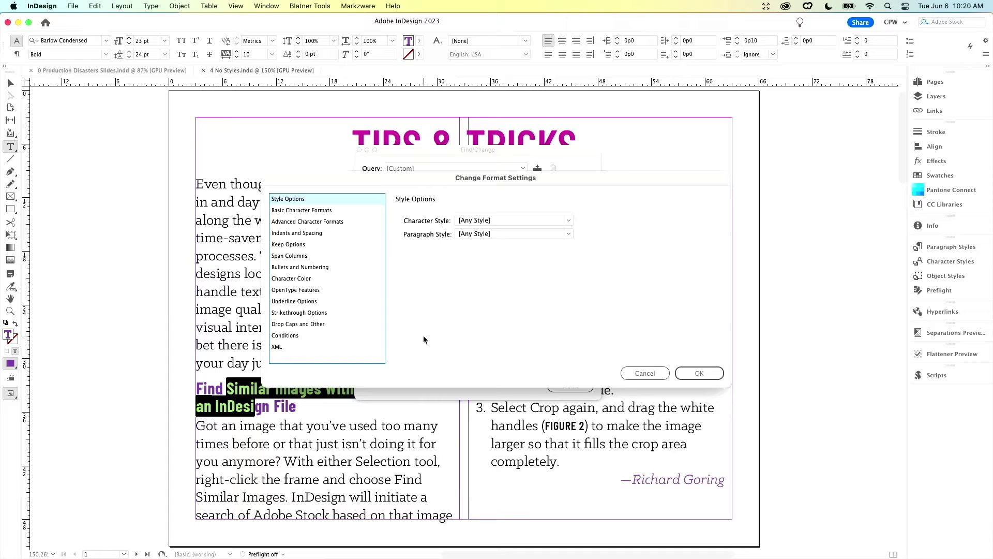
pyautogui.click(482, 235)
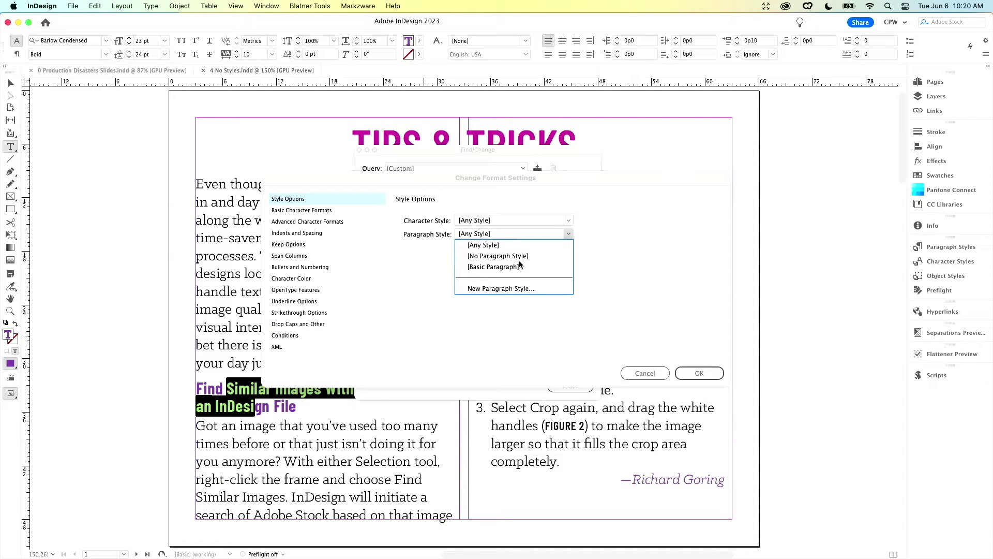
pyautogui.click(530, 288)
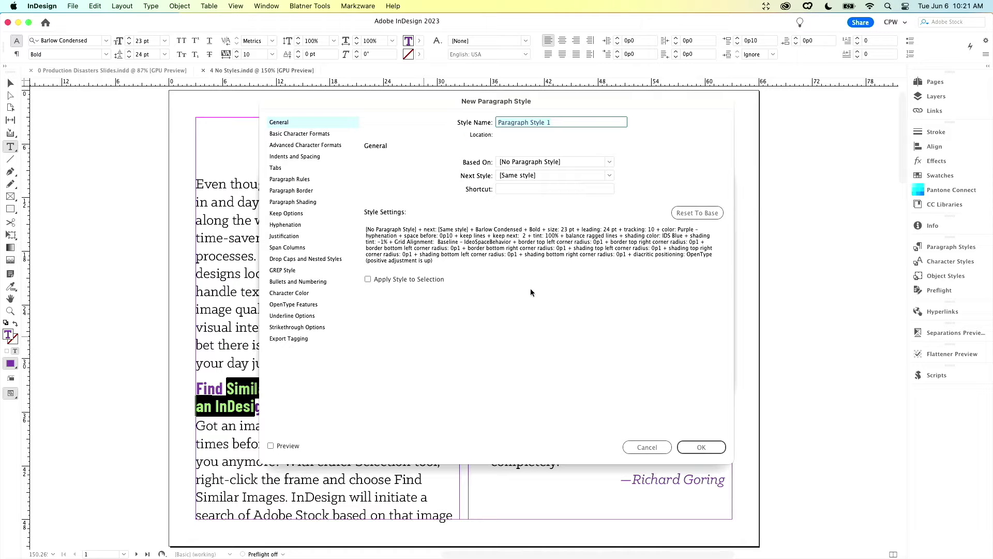
pyautogui.write('H1')
pyautogui.press('Return')
pyautogui.press('Return')
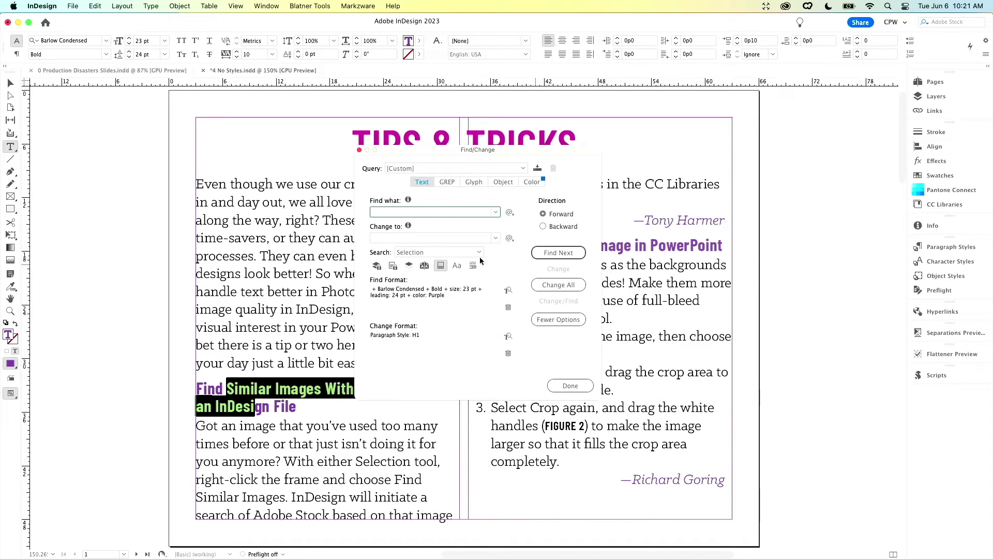
# Change All across the Document, restyling six subheads as H1, then close Find/Change
pyautogui.click(415, 252)
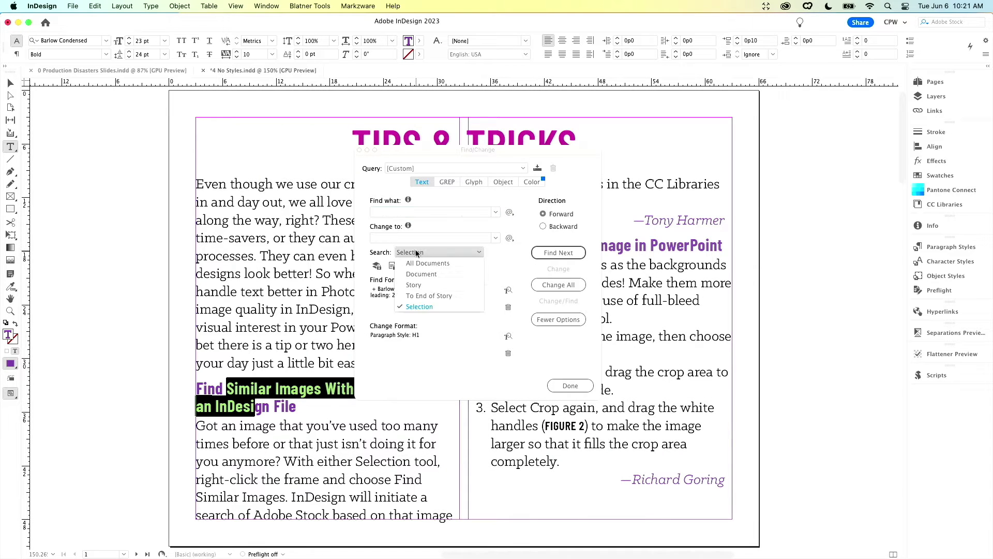
pyautogui.click(439, 271)
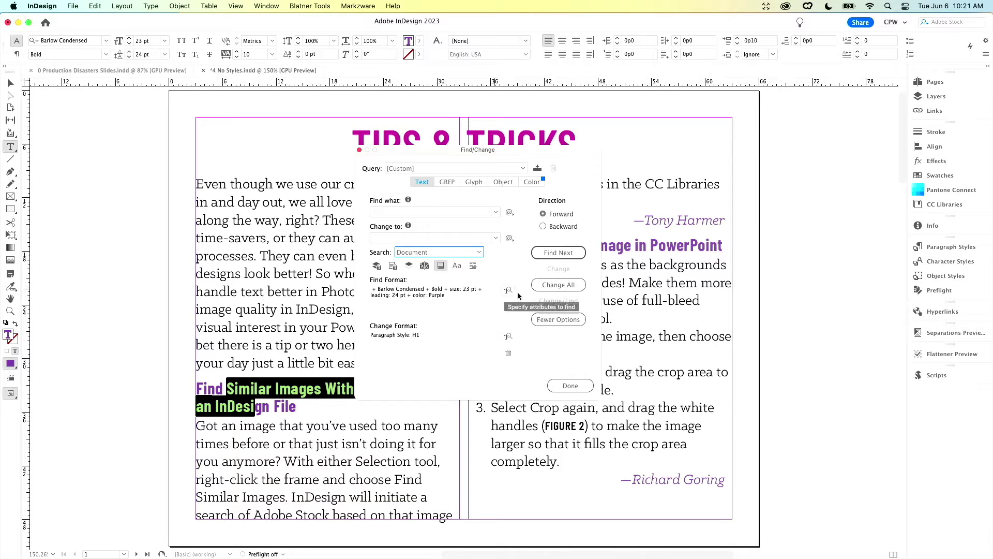
pyautogui.click(540, 286)
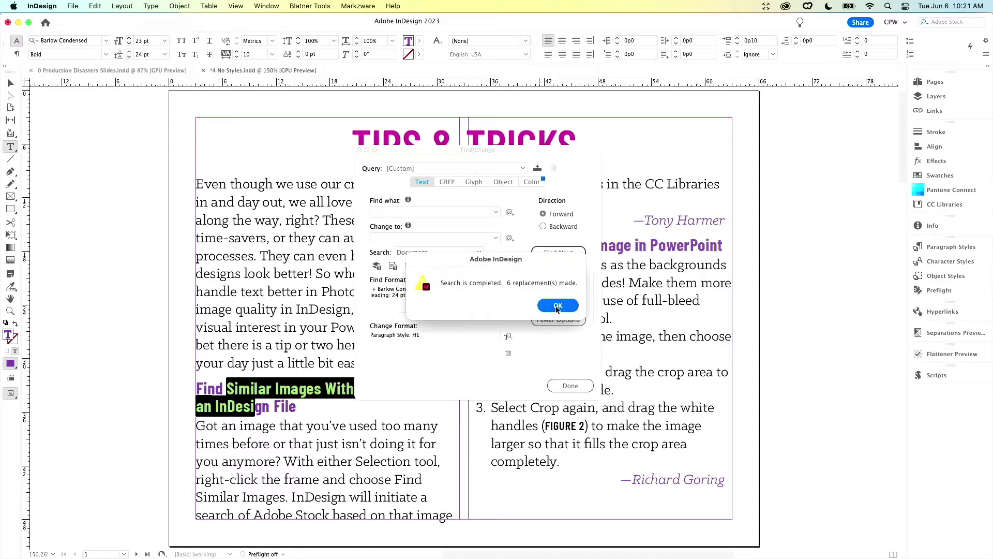
pyautogui.click(555, 306)
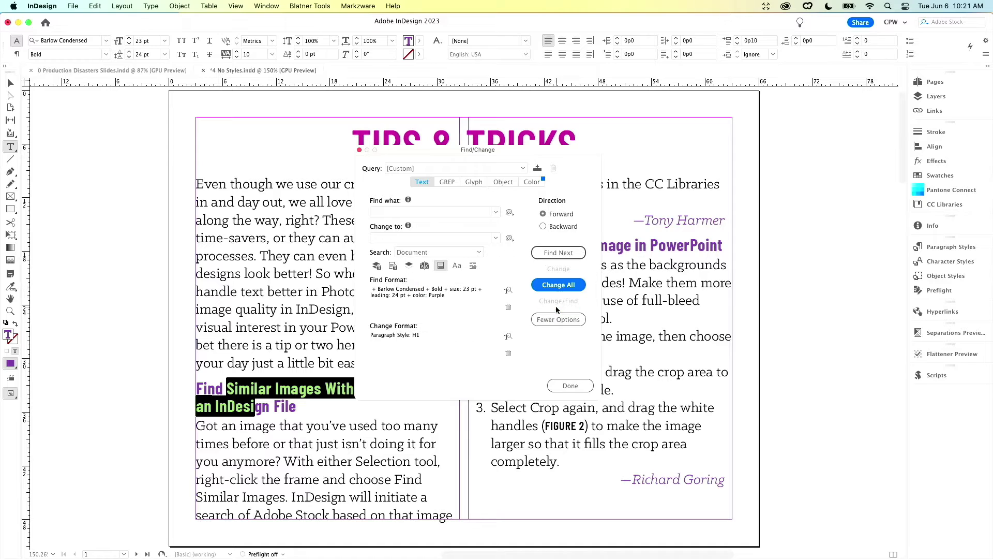
pyautogui.click(568, 385)
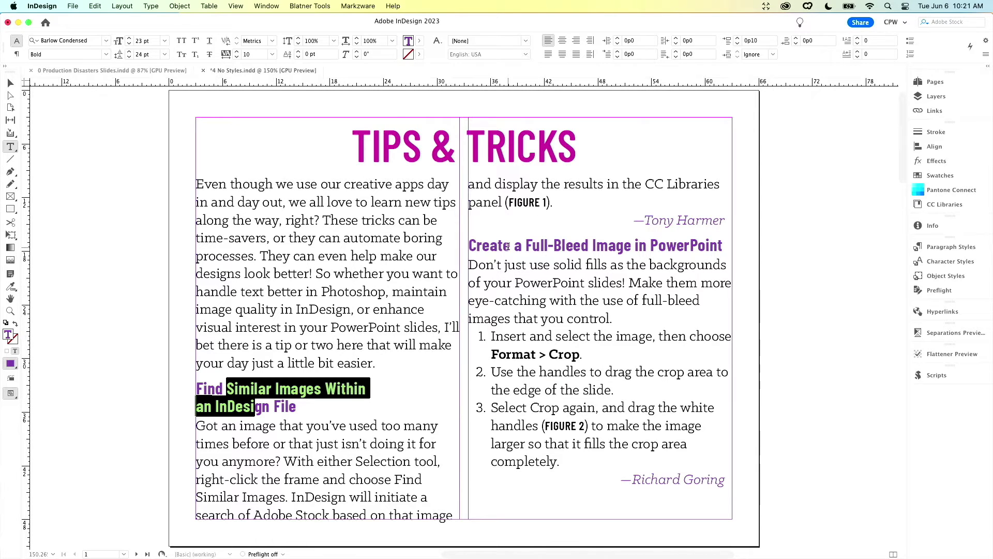
# Check the Create a Full-Bleed heading's paragraph style, then undo the H1 style creation
pyautogui.moveTo(511, 245); pyautogui.dragTo(574, 246)
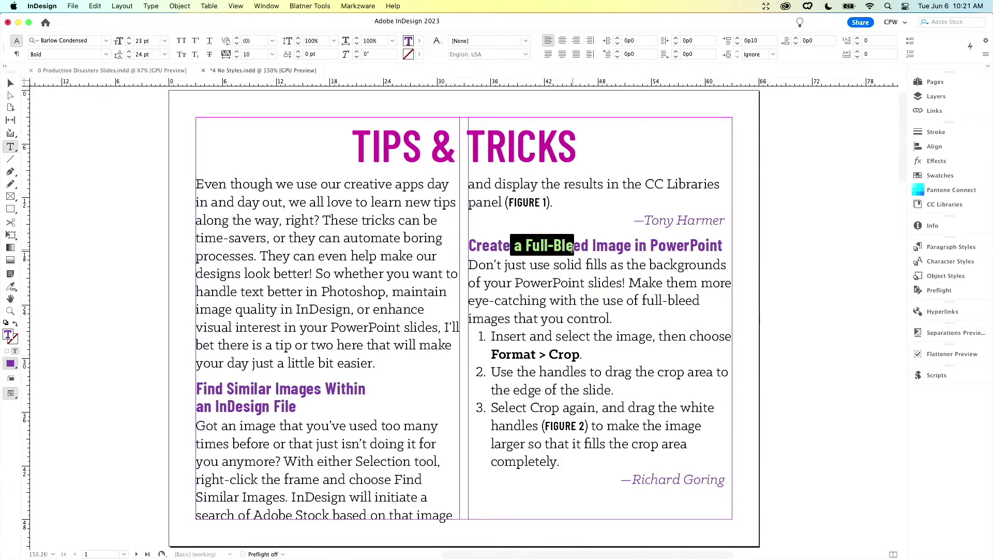
pyautogui.click(929, 247)
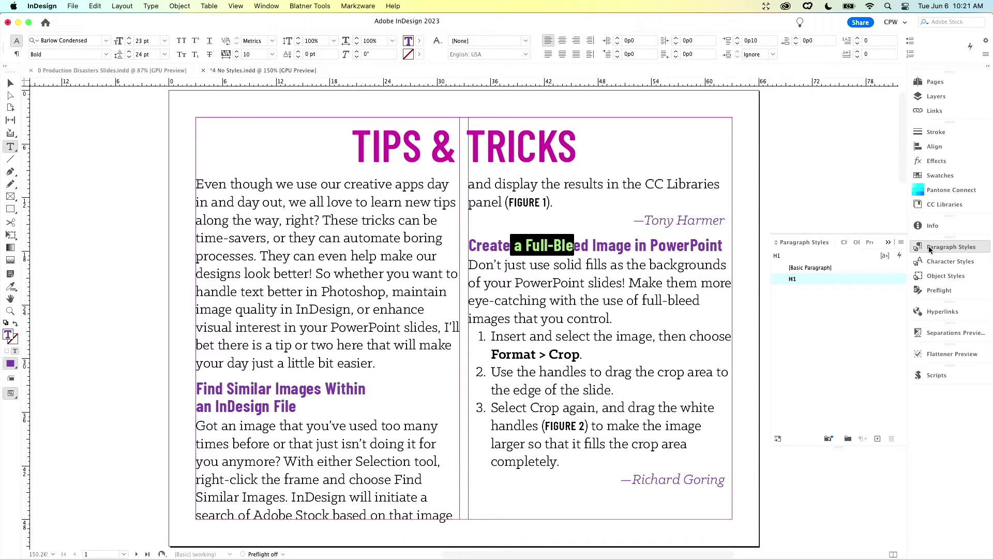
pyautogui.click(788, 164)
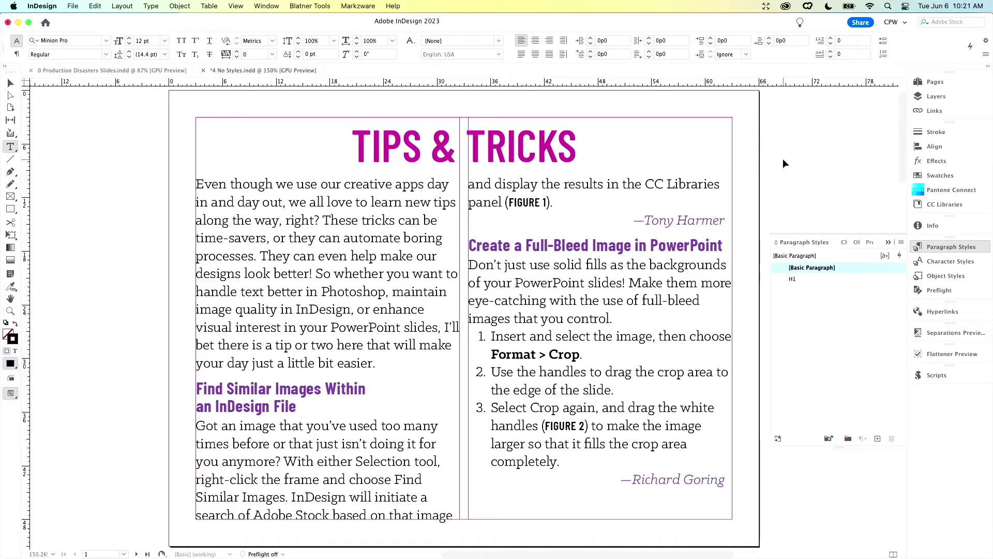
pyautogui.press('super+z')
pyautogui.press('super+z')
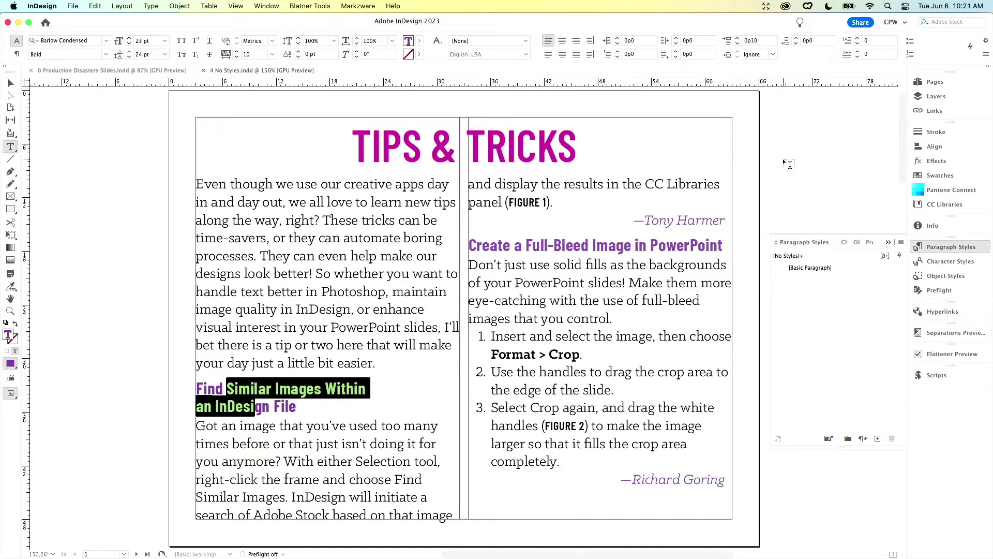
# Glance at the DTP Tools Cloud plug-in menu, then show Character Styles listing only [None]
pyautogui.click(784, 165)
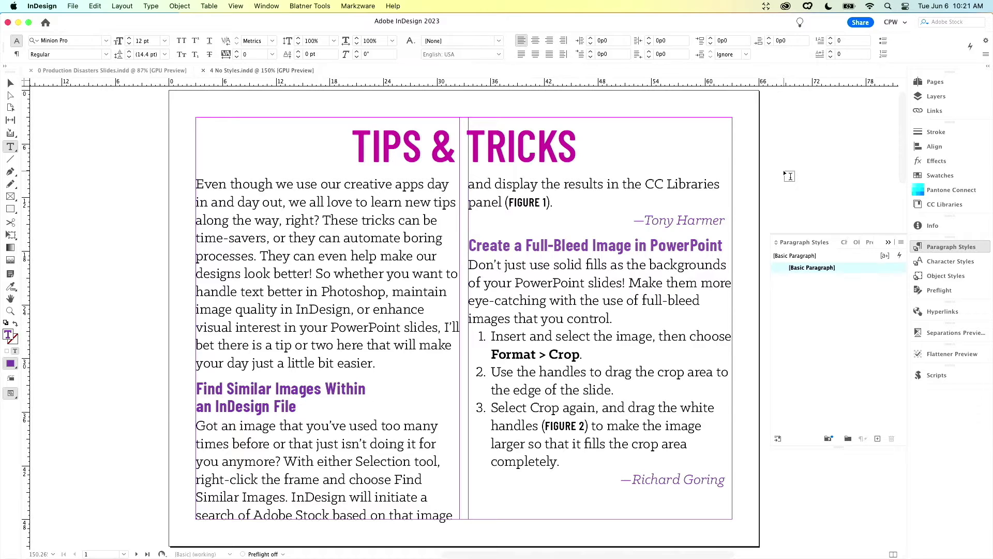
pyautogui.click(807, 6)
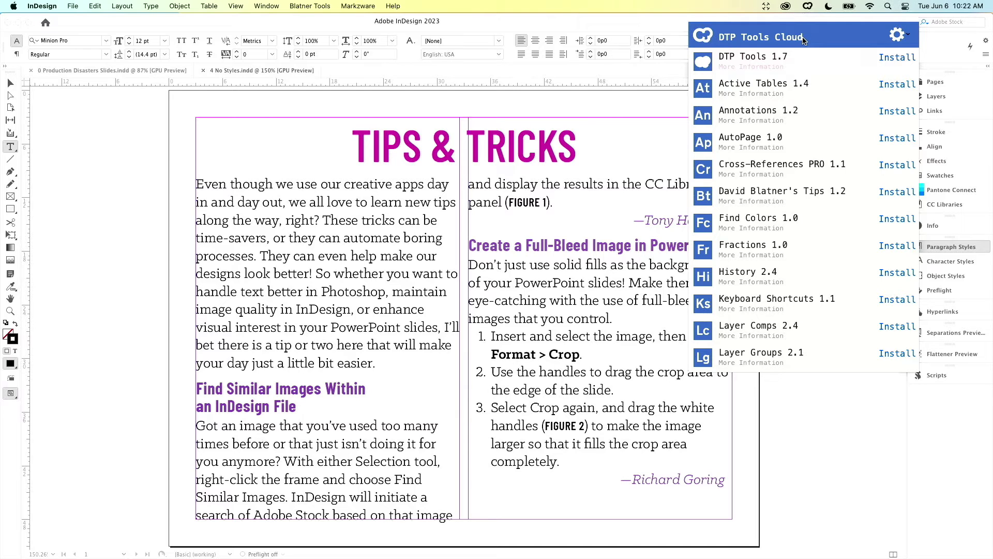
pyautogui.click(623, 107)
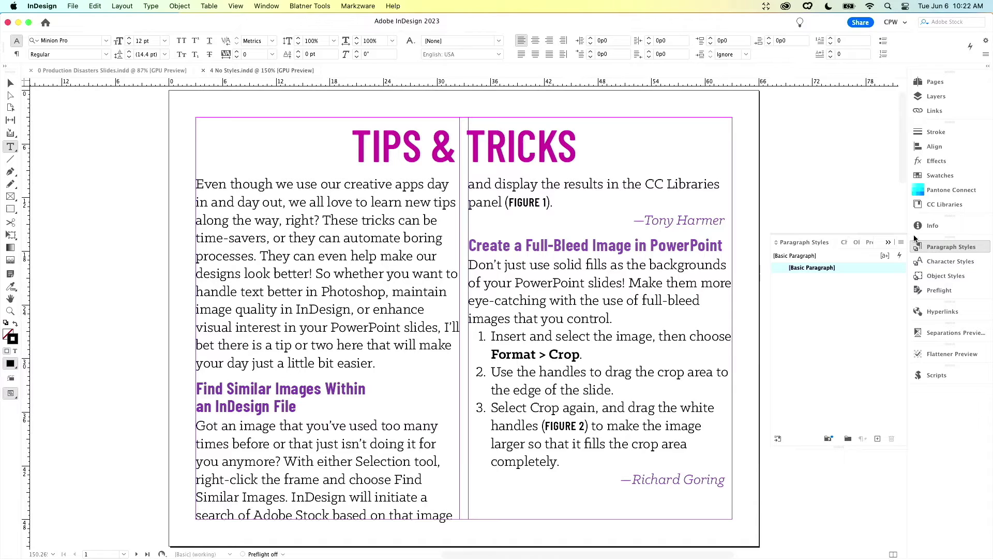
pyautogui.click(931, 262)
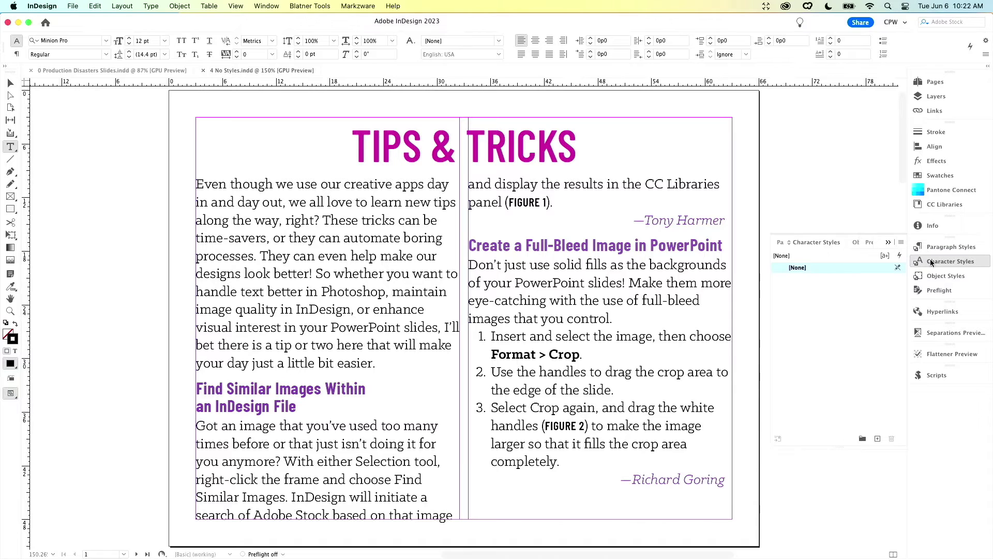
# Run Create Basic Character Styles, then verify FIGURE 1 and Format carry the new styles
pyautogui.click(900, 242)
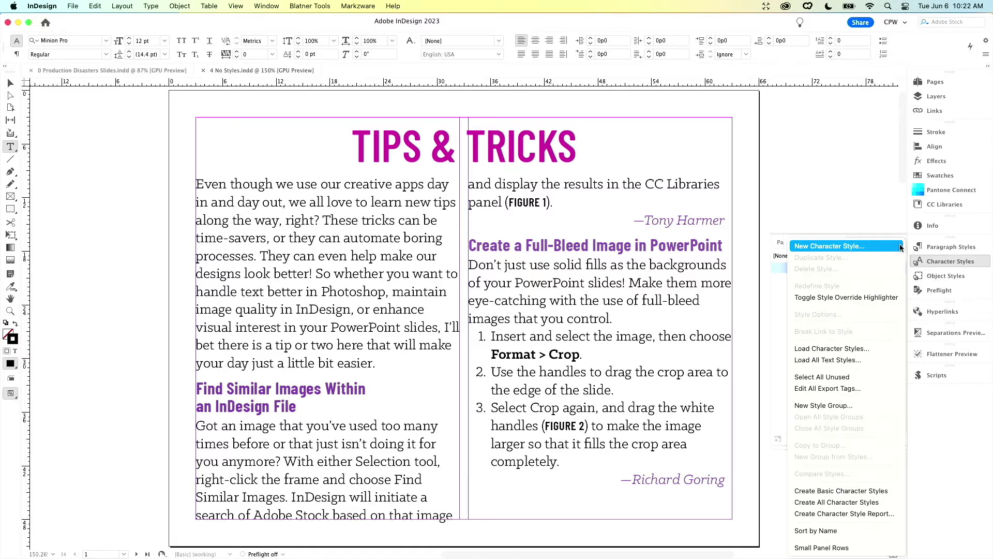
pyautogui.click(884, 491)
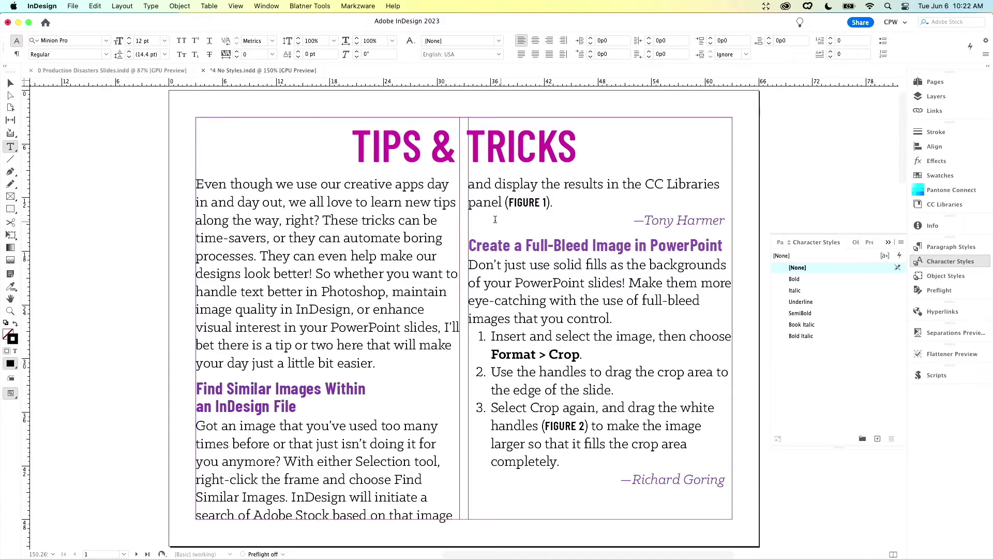
pyautogui.moveTo(520, 203); pyautogui.dragTo(536, 199)
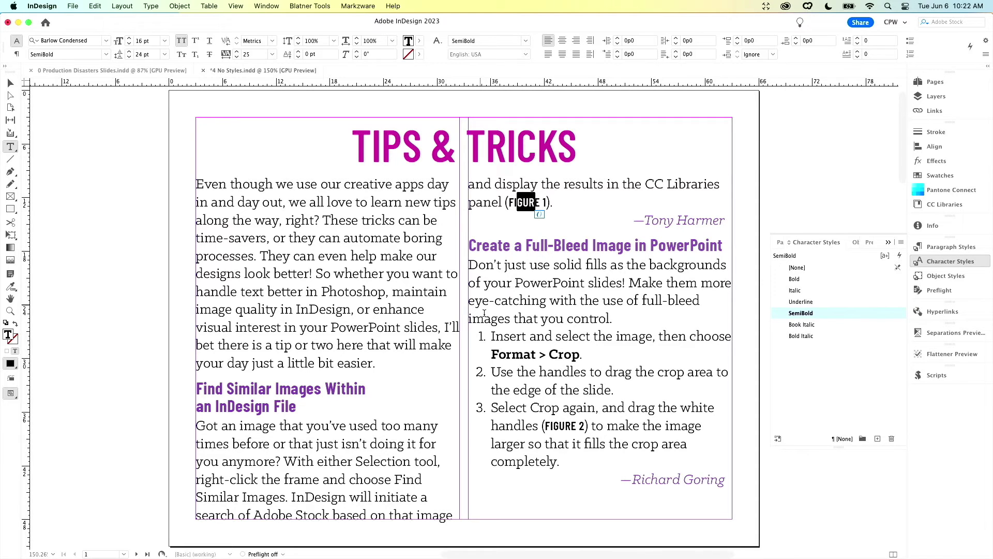
pyautogui.moveTo(506, 355); pyautogui.dragTo(539, 356)
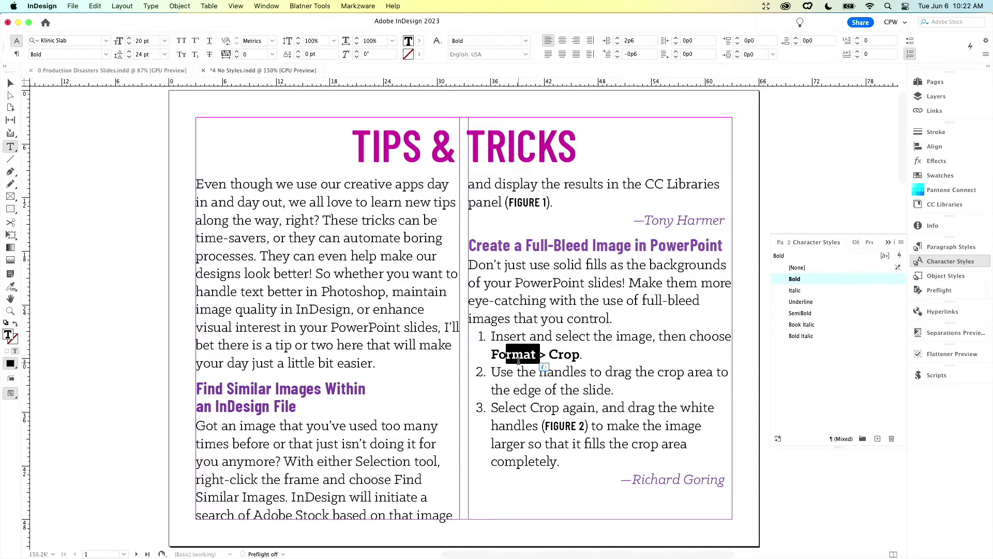
pyautogui.click(835, 201)
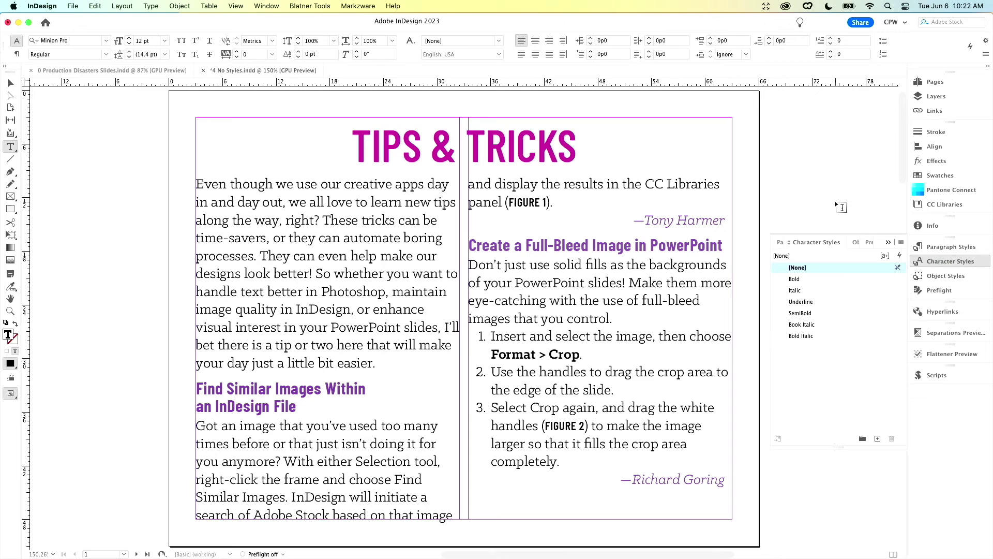
# Run Create All Paragraph Styles and widen the panel to read the attribute-based style names
pyautogui.click(935, 247)
pyautogui.click(900, 242)
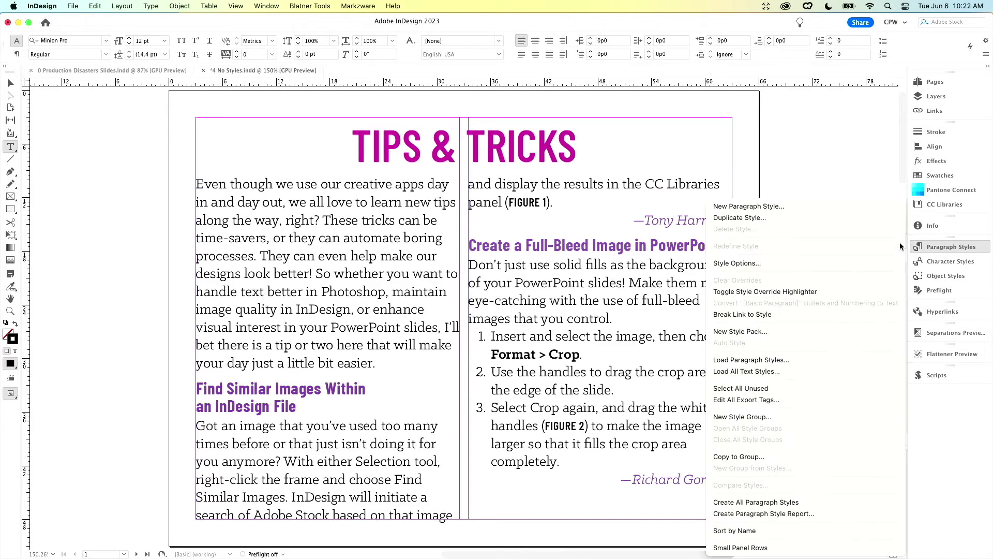
pyautogui.click(816, 502)
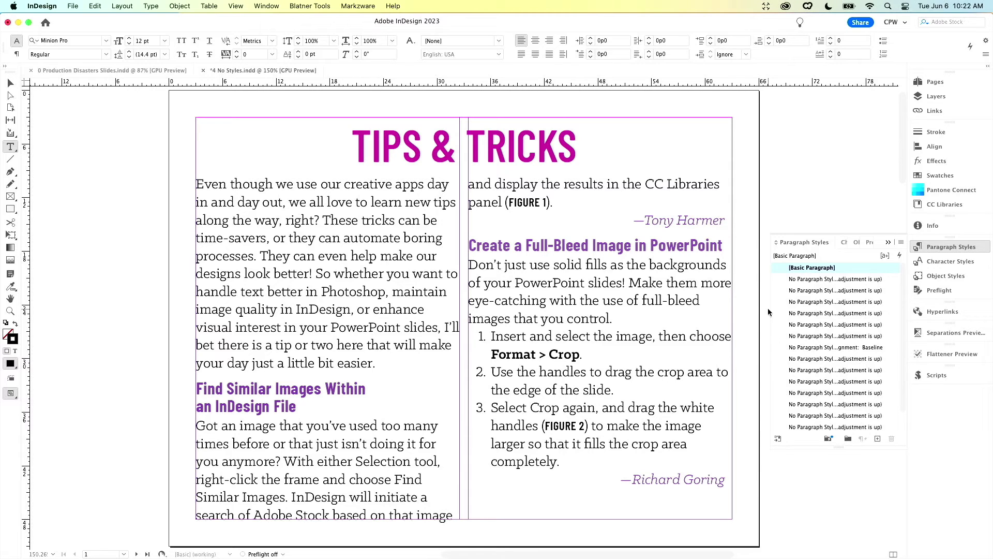
pyautogui.moveTo(770, 309); pyautogui.dragTo(23, 235)
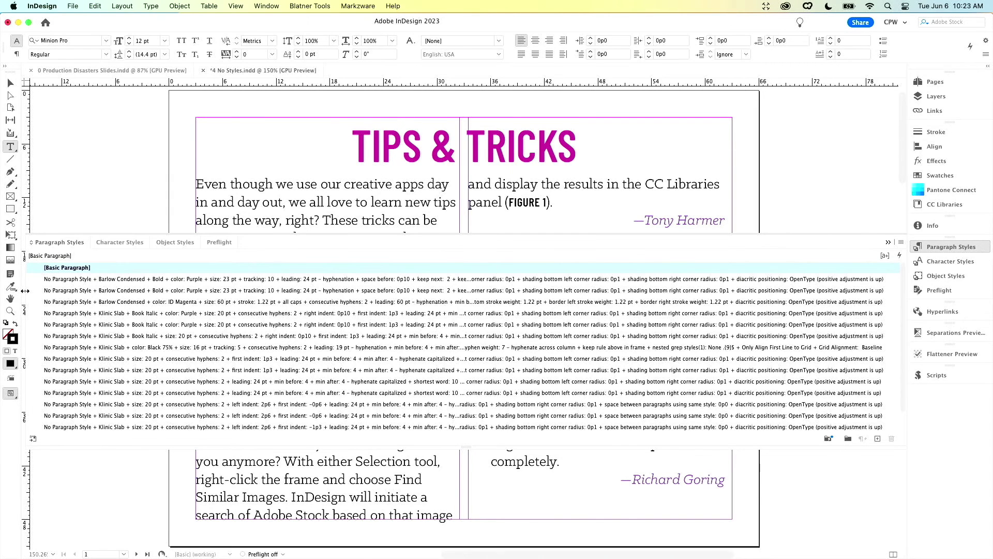
# Rename the TIPS & TRICKS headline's paragraph style to Title, then close without saving
pyautogui.moveTo(25, 291); pyautogui.dragTo(746, 342)
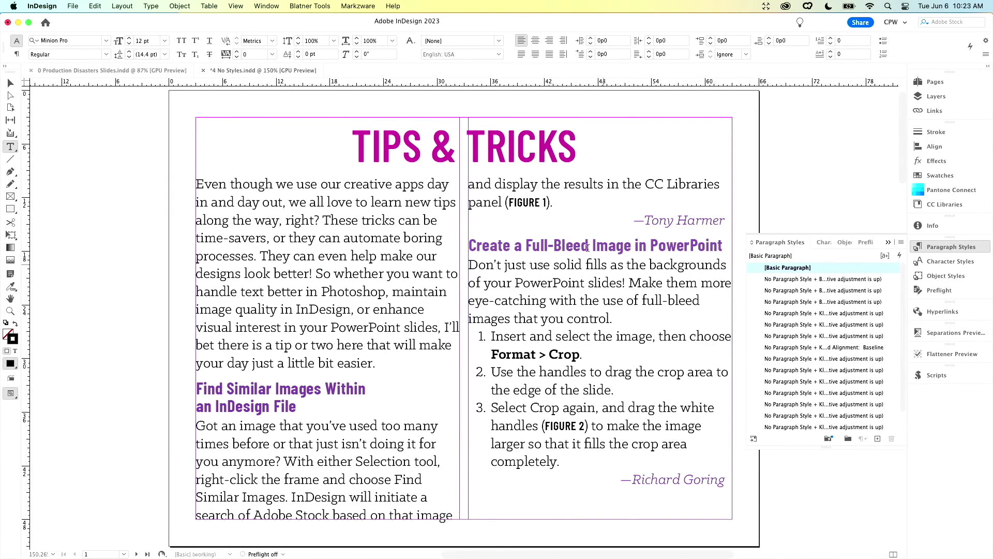
pyautogui.click(509, 163)
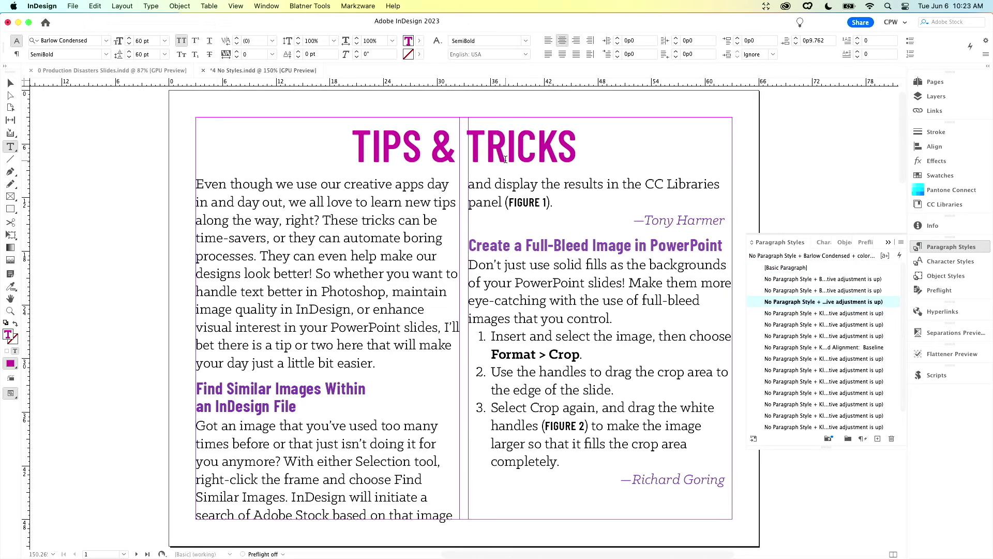
pyautogui.click(785, 305)
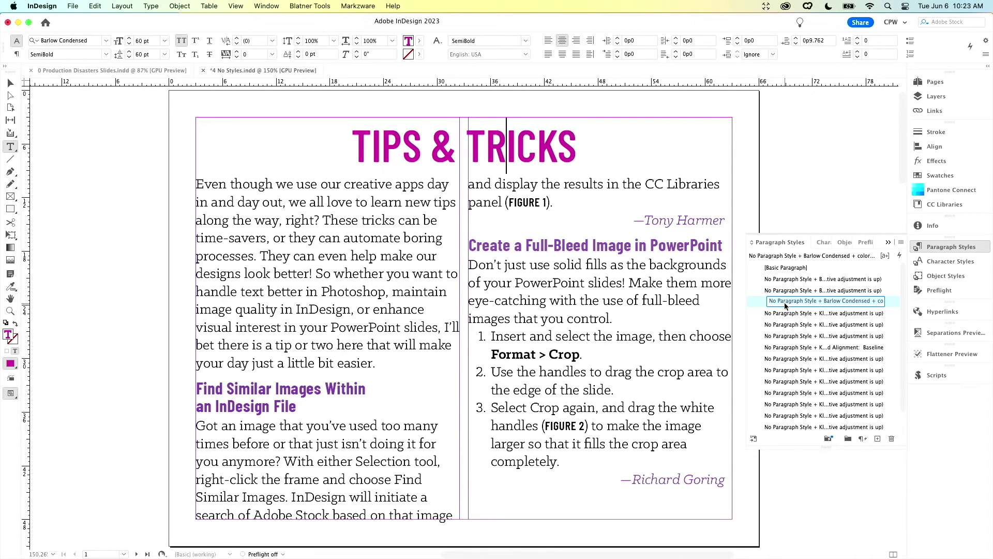
pyautogui.write('Title')
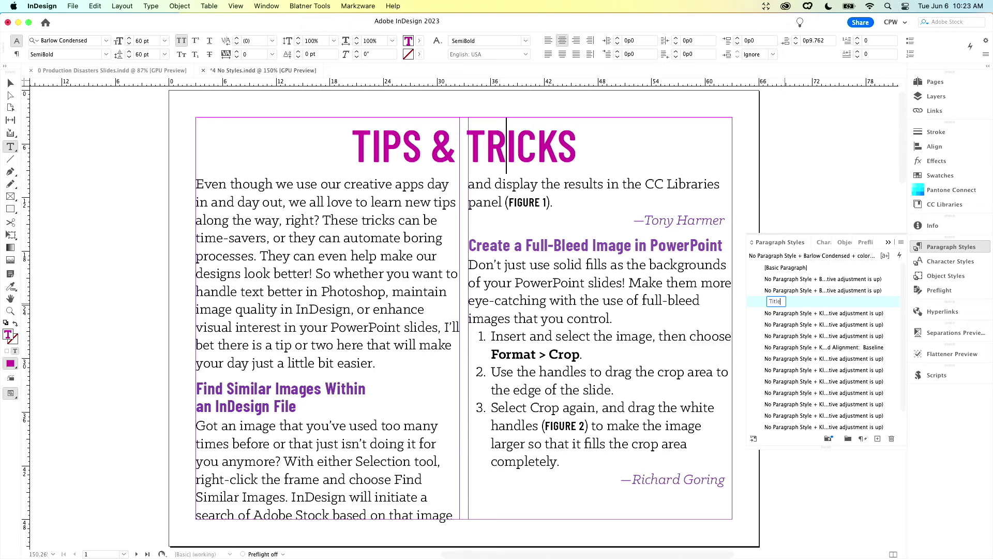
pyautogui.press('Return')
pyautogui.click(821, 174)
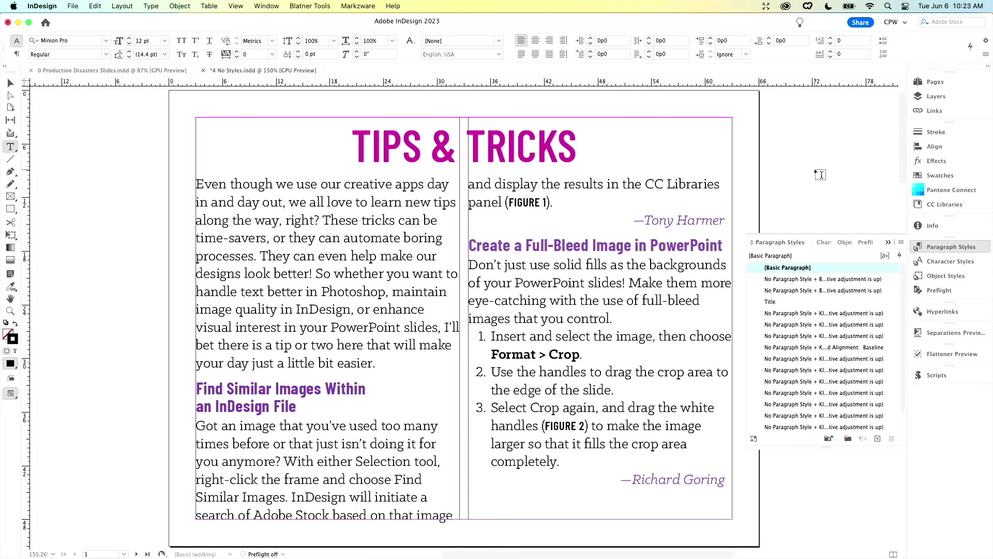
pyautogui.press('super+w')
pyautogui.press('super+d')
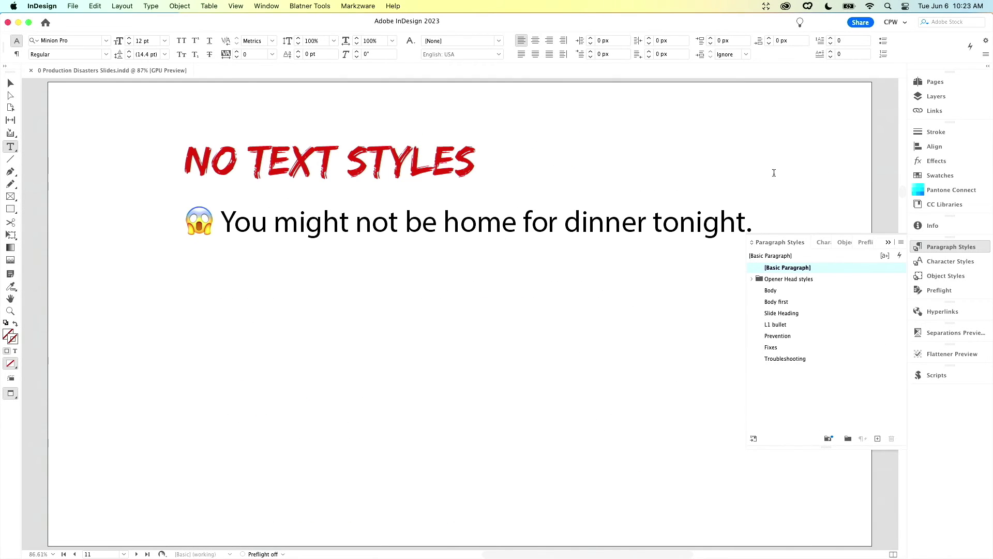
# Collapse the Paragraph Styles panel and advance to slide 12 listing Fix 1, Fix 2 and Prevention
pyautogui.click(786, 242)
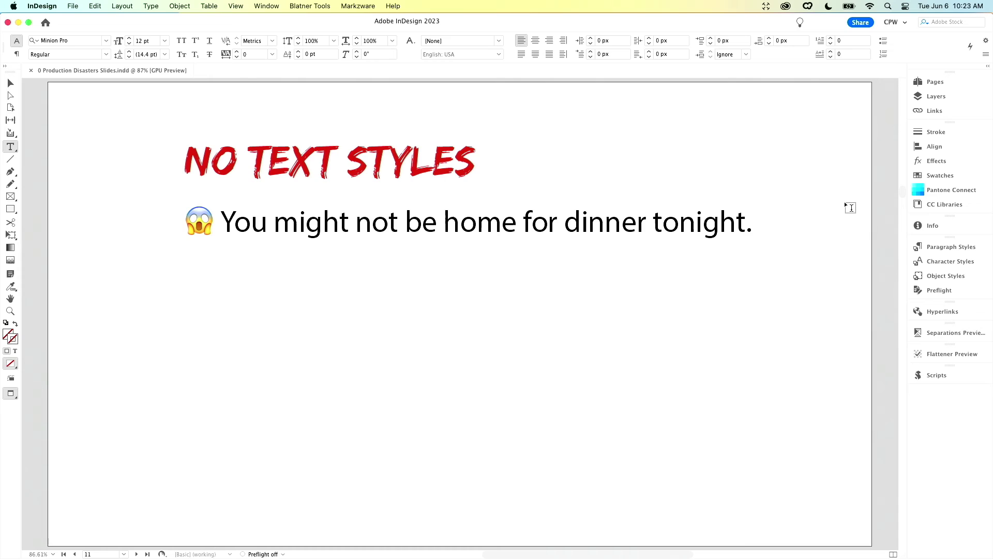
pyautogui.hotkey('shift', 'pagedown')
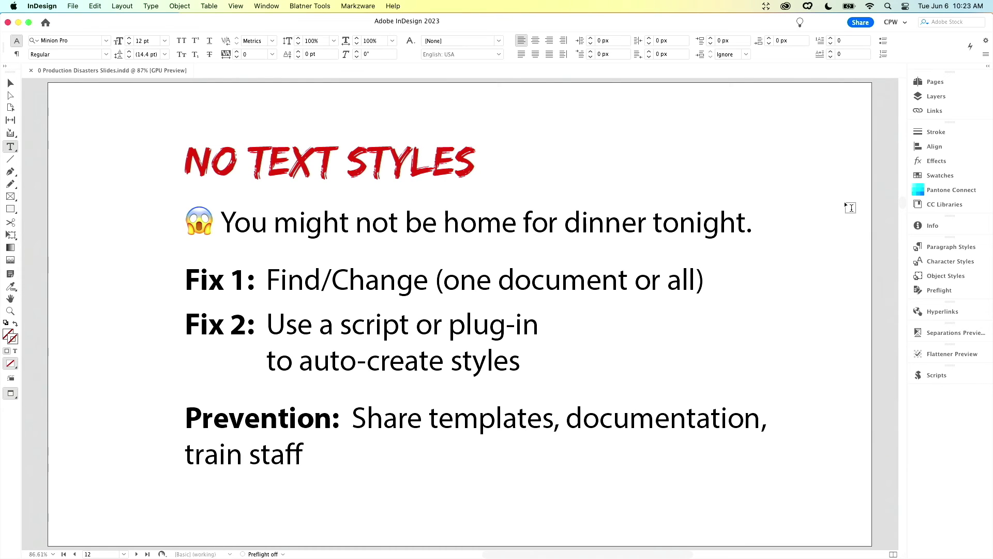